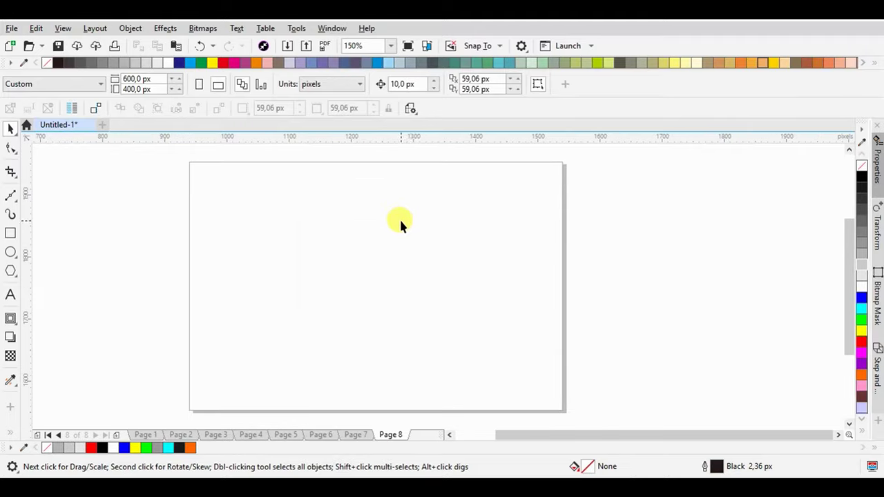
# Step: Add artistic text 'Love' and 'Design' on two separate lines
pyautogui.click(10, 296)
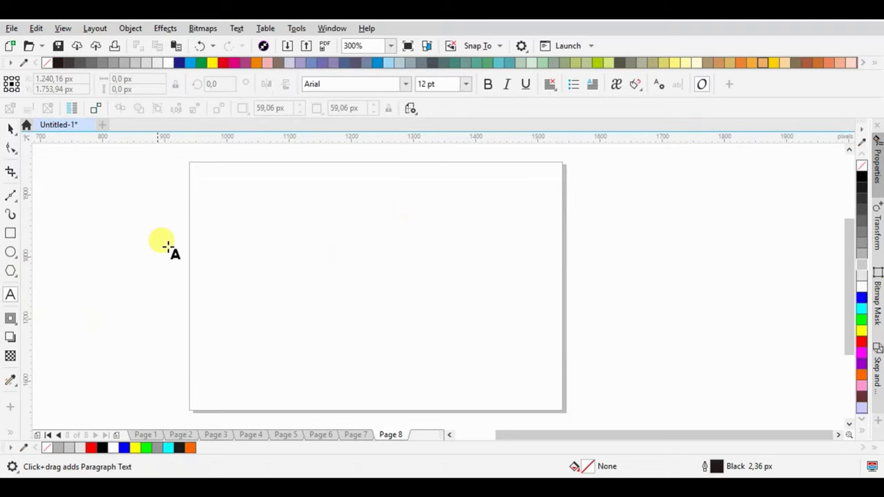
pyautogui.click(283, 286)
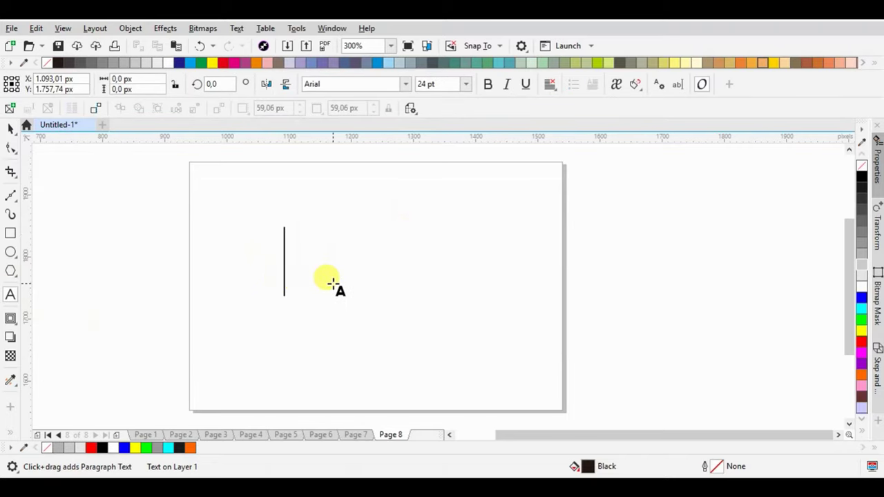
pyautogui.write('L')
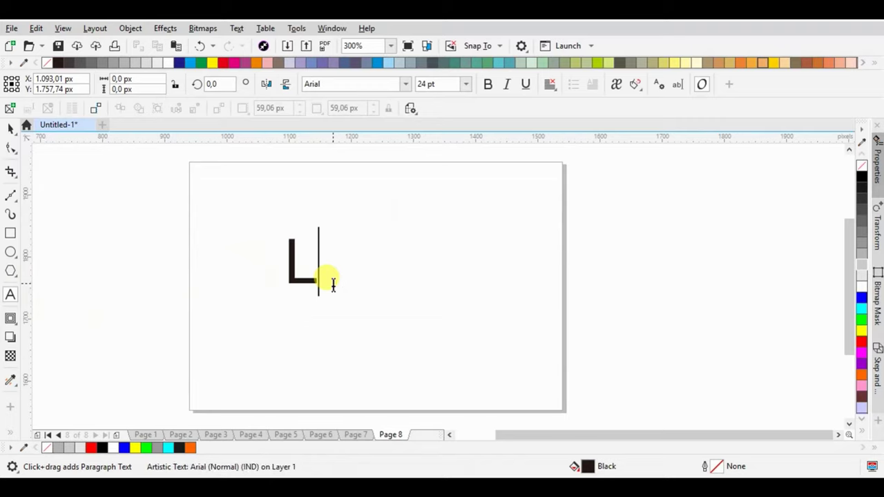
pyautogui.write('oveD')
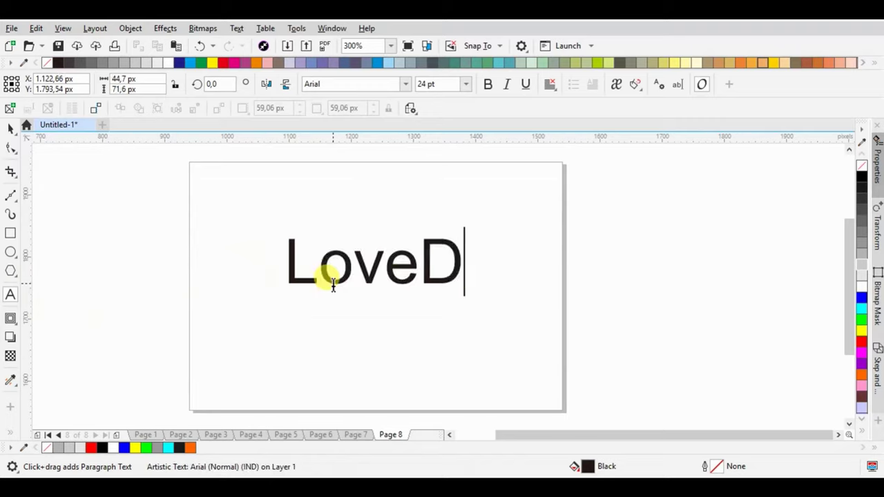
pyautogui.write('esign')
pyautogui.click(418, 265)
pyautogui.press('Return')
# Step: Set the text to Arial Black and tighten the line spacing so Design sits under Love
pyautogui.click(10, 128)
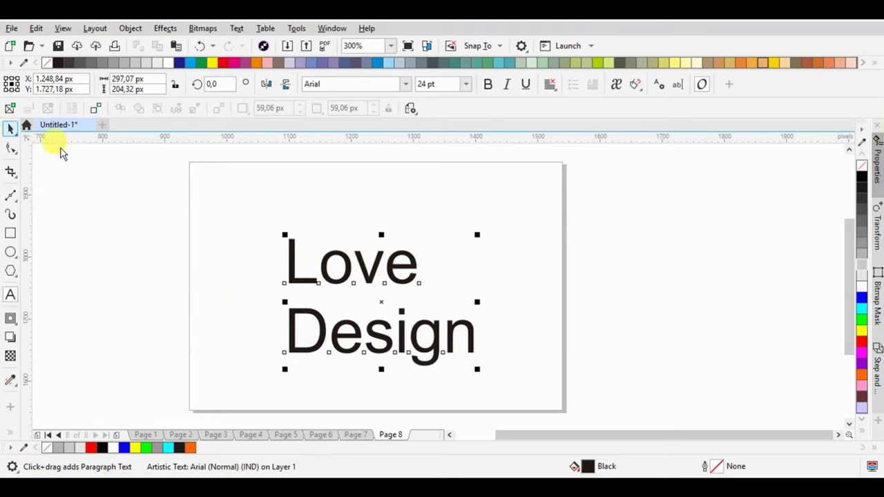
pyautogui.click(405, 85)
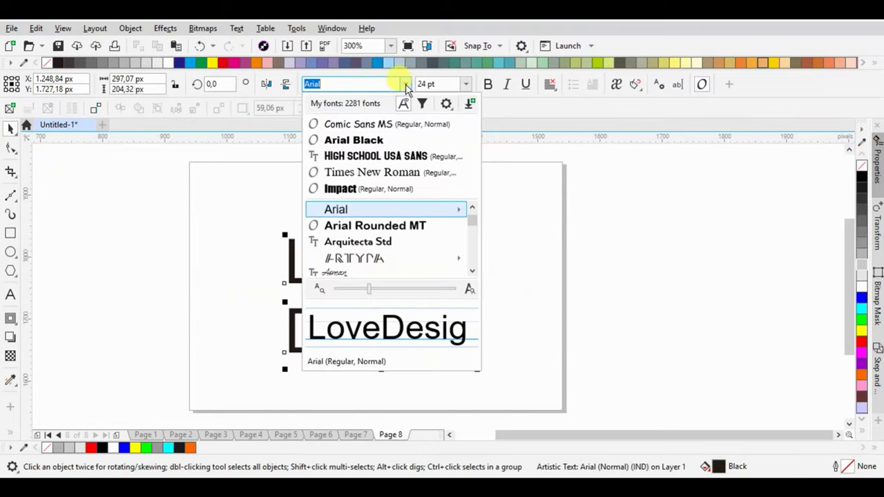
pyautogui.click(390, 139)
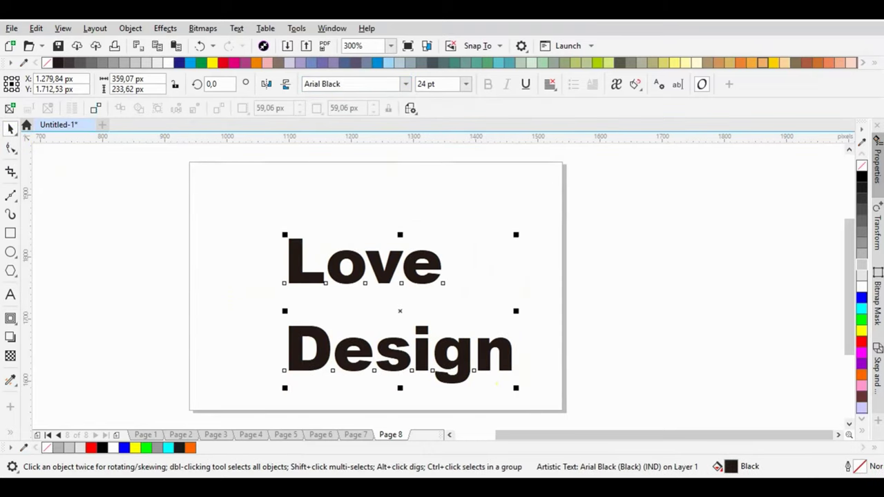
pyautogui.click(11, 149)
pyautogui.moveTo(283, 387); pyautogui.dragTo(283, 336)
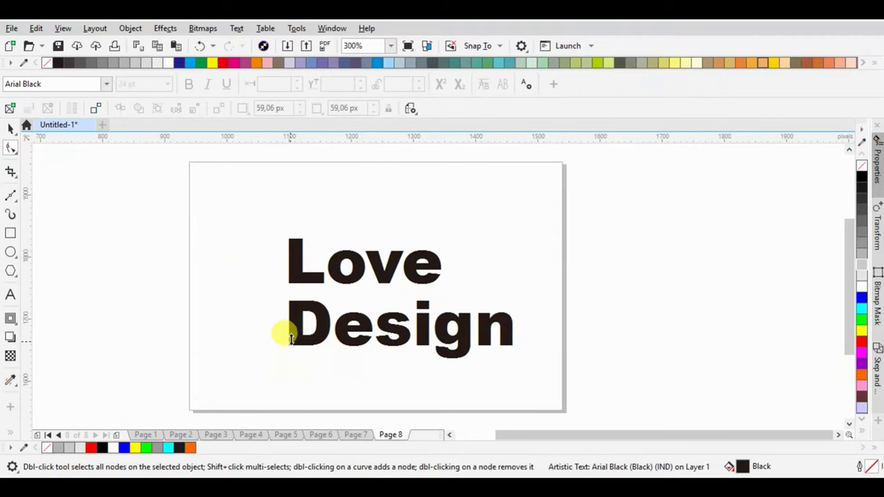
pyautogui.click(10, 128)
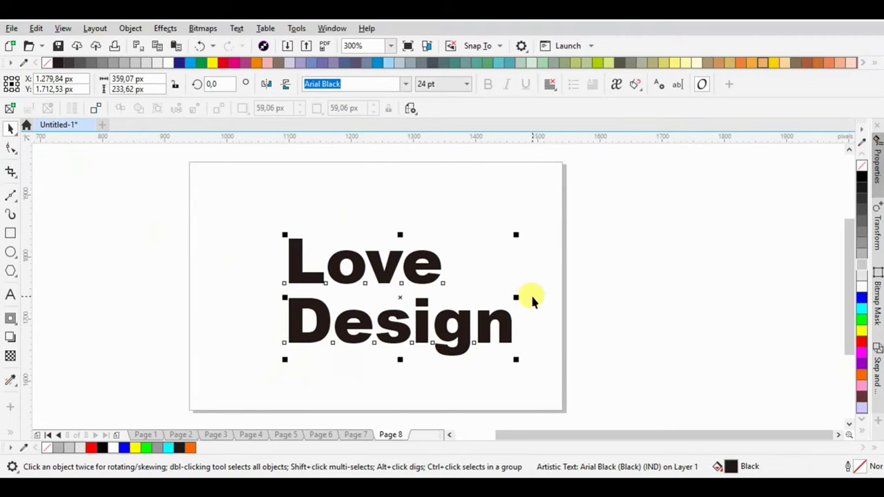
pyautogui.click(14, 197)
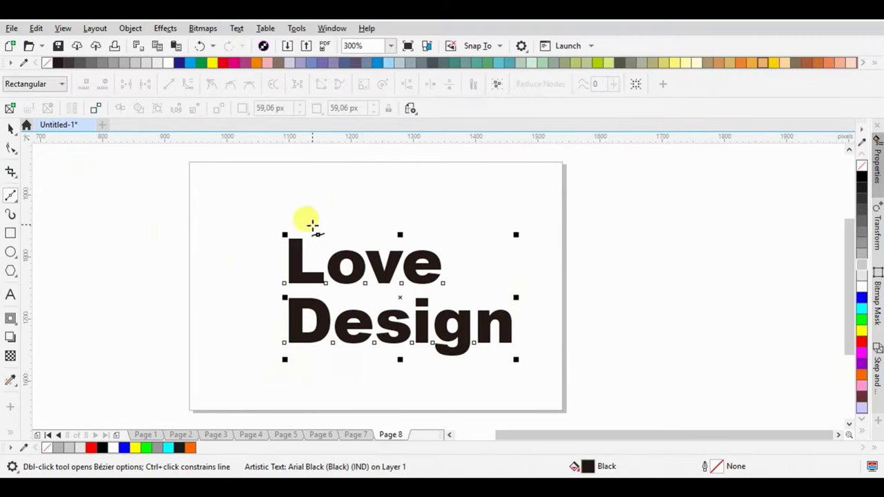
pyautogui.click(343, 243)
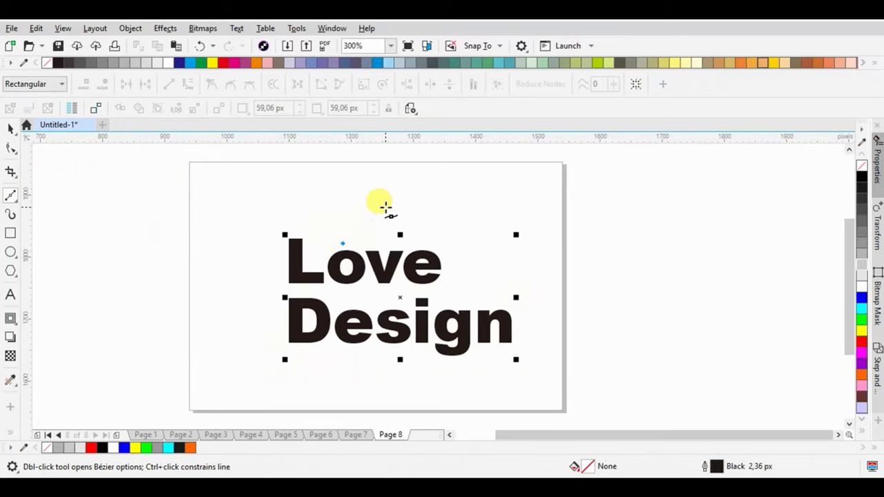
pyautogui.doubleClick(385, 207)
pyautogui.doubleClick(442, 227)
pyautogui.doubleClick(466, 208)
pyautogui.click(534, 238)
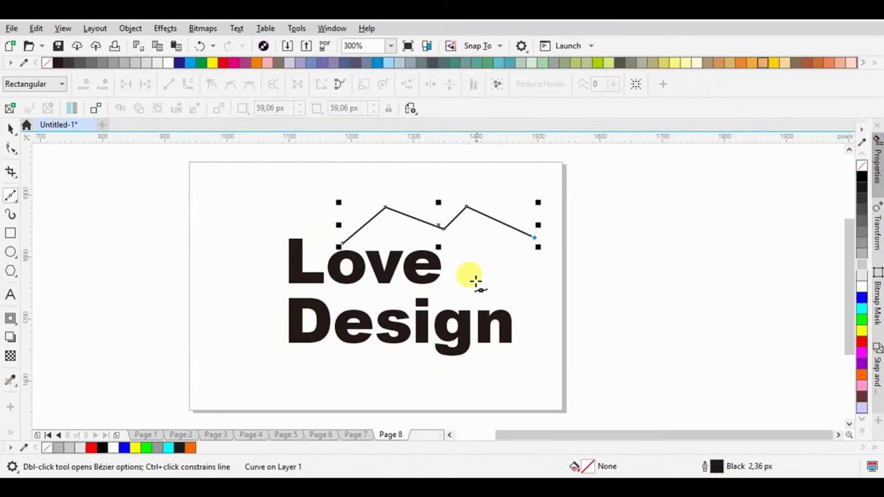
pyautogui.click(452, 303)
pyautogui.click(437, 288)
pyautogui.click(455, 268)
pyautogui.click(437, 244)
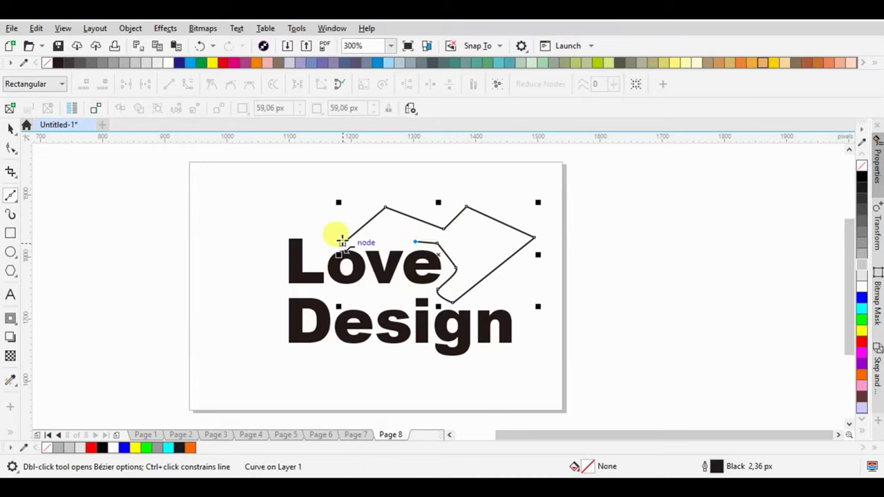
pyautogui.click(341, 241)
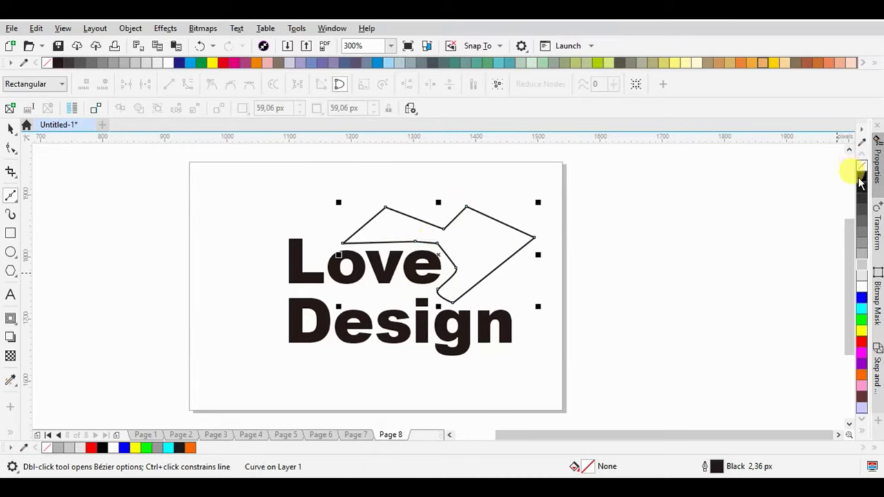
pyautogui.click(861, 172)
pyautogui.rightClick(861, 167)
pyautogui.click(10, 129)
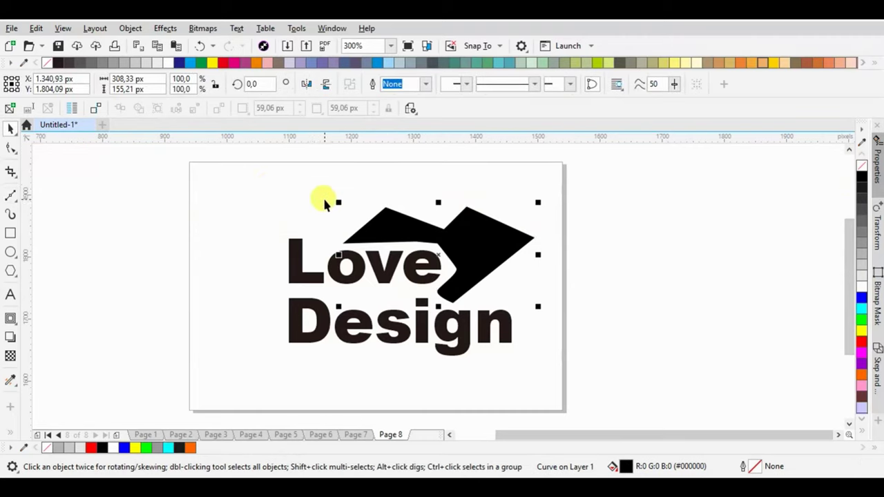
pyautogui.moveTo(451, 238); pyautogui.dragTo(553, 231)
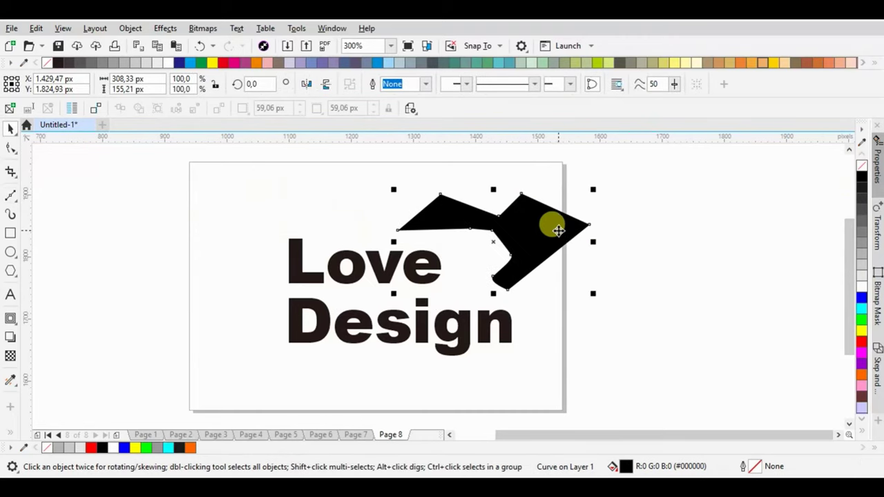
pyautogui.press('Delete')
# Step: Draw a small square, duplicate it into three squares, and select all three
pyautogui.click(10, 234)
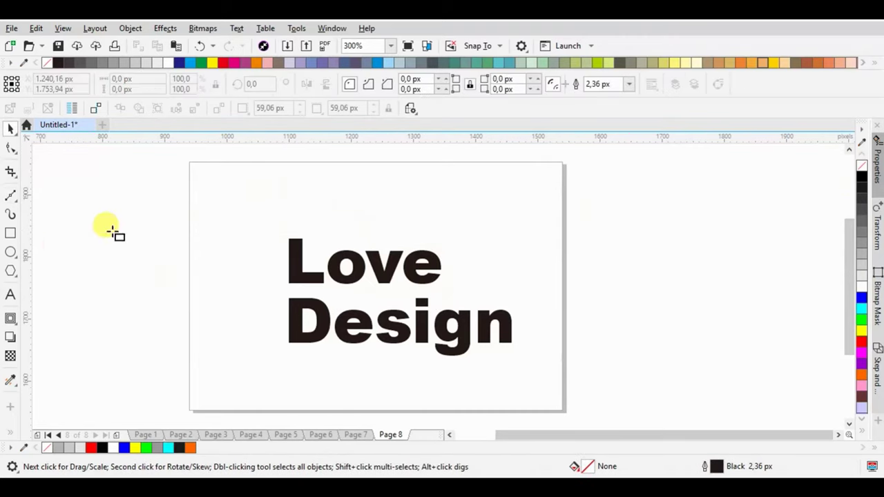
pyautogui.moveTo(472, 209); pyautogui.dragTo(511, 249)
pyautogui.press('space')
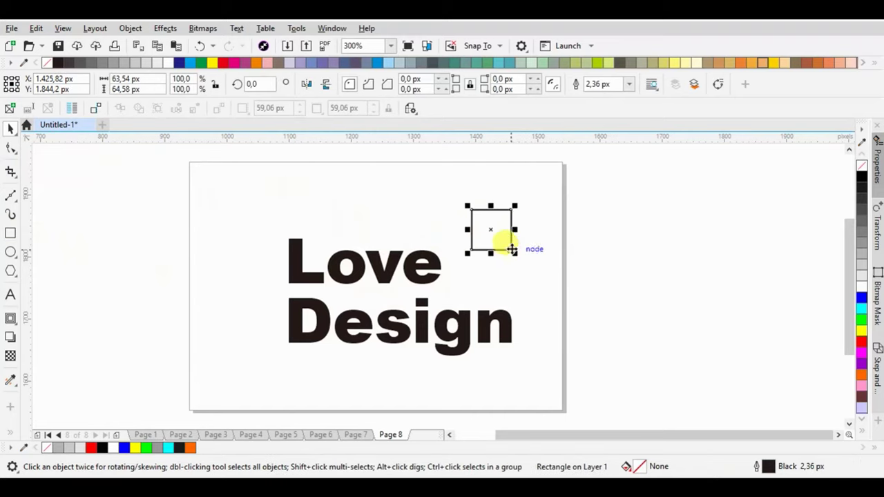
pyautogui.moveTo(511, 250)
pyautogui.mouseDown()
pyautogui.moveTo(472, 249)
pyautogui.moveTo(511, 210)
pyautogui.mouseUp()
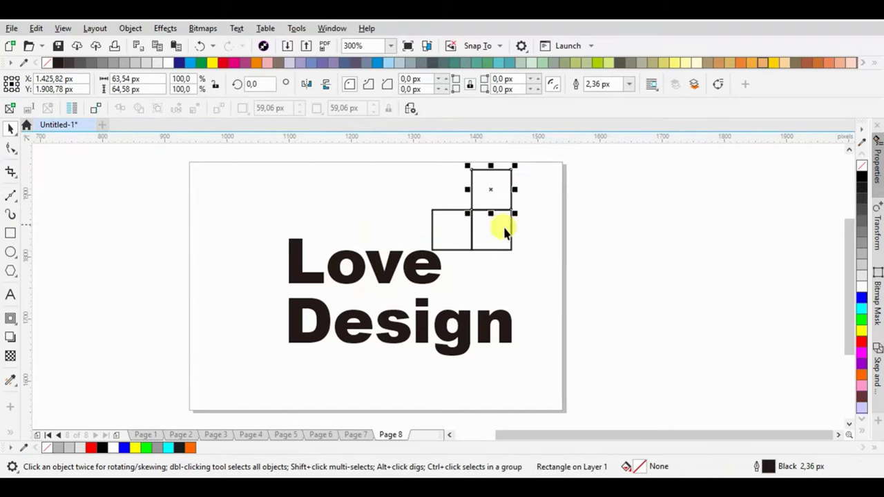
pyautogui.moveTo(543, 262); pyautogui.dragTo(414, 148)
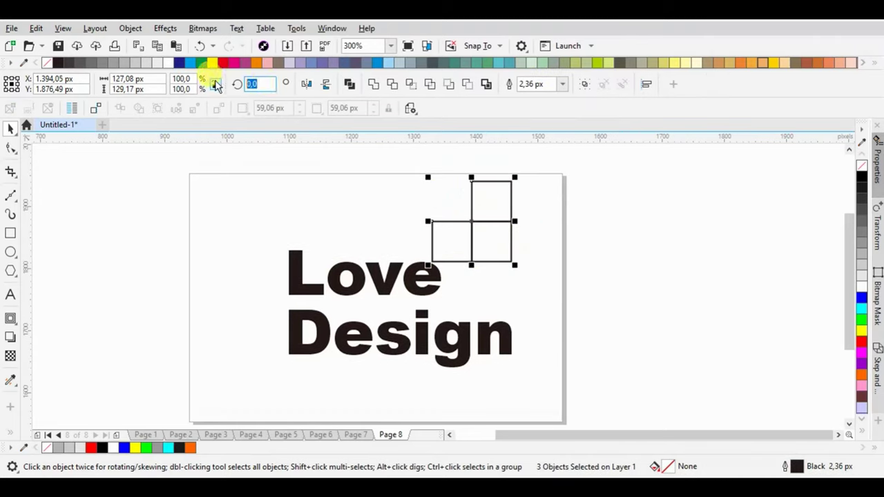
pyautogui.write('45')
pyautogui.write('315')
# Step: Rotate and mirror the three squares (135°, 90°, 45°) until they form a heart
pyautogui.press('Return')
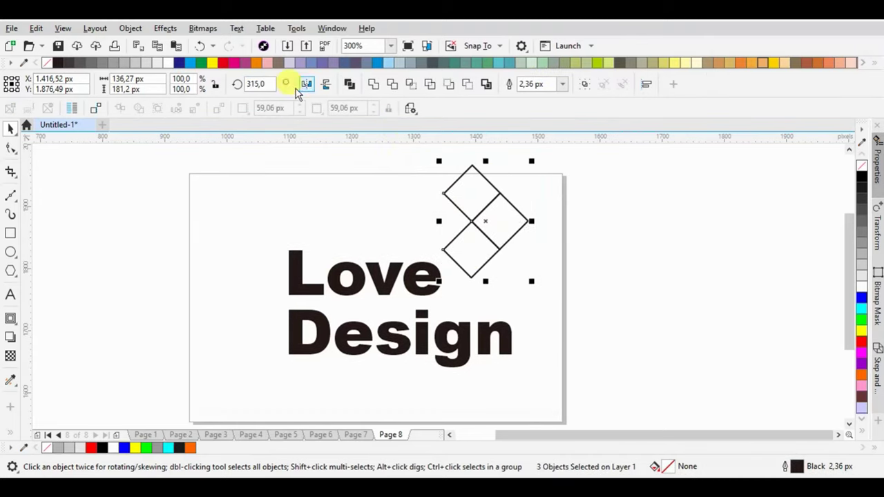
pyautogui.write('135')
pyautogui.press('Return')
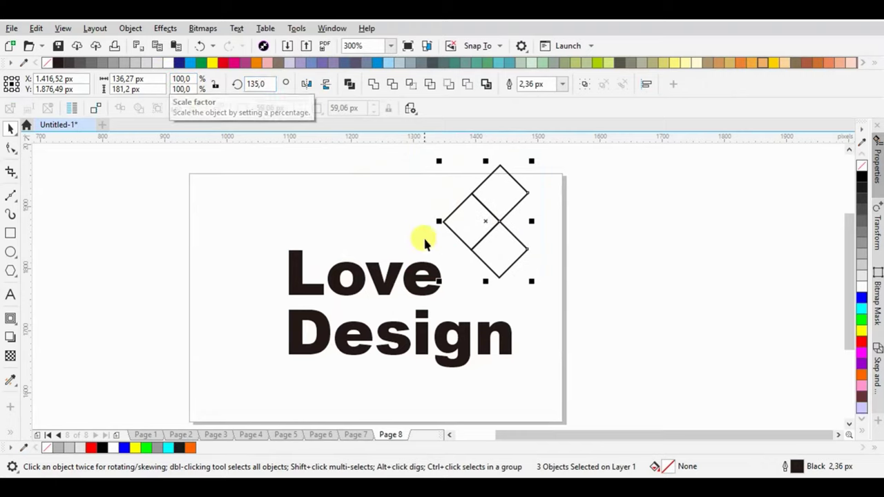
pyautogui.write('90')
pyautogui.press('Return')
pyautogui.click(327, 83)
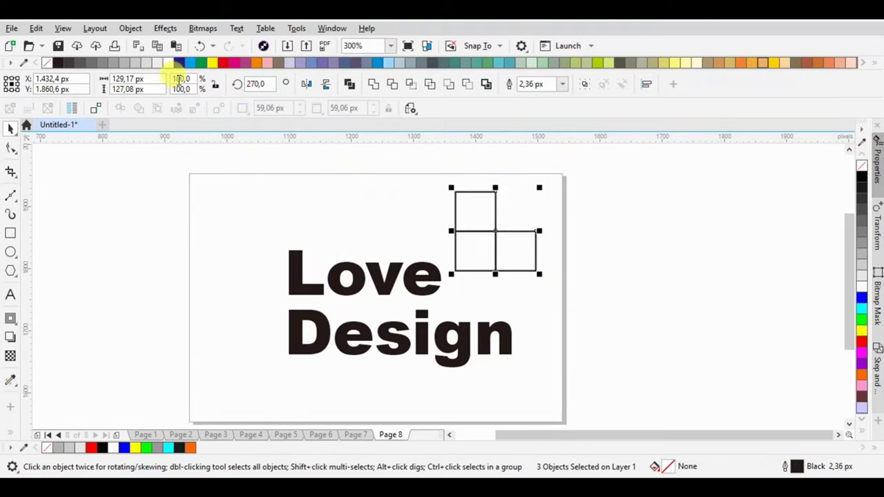
pyautogui.write('45')
pyautogui.press('Return')
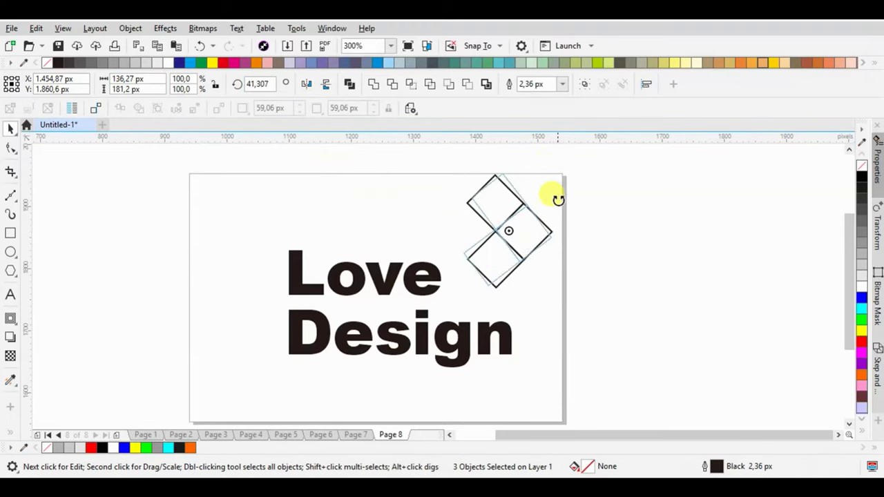
pyautogui.moveTo(555, 171); pyautogui.dragTo(548, 269)
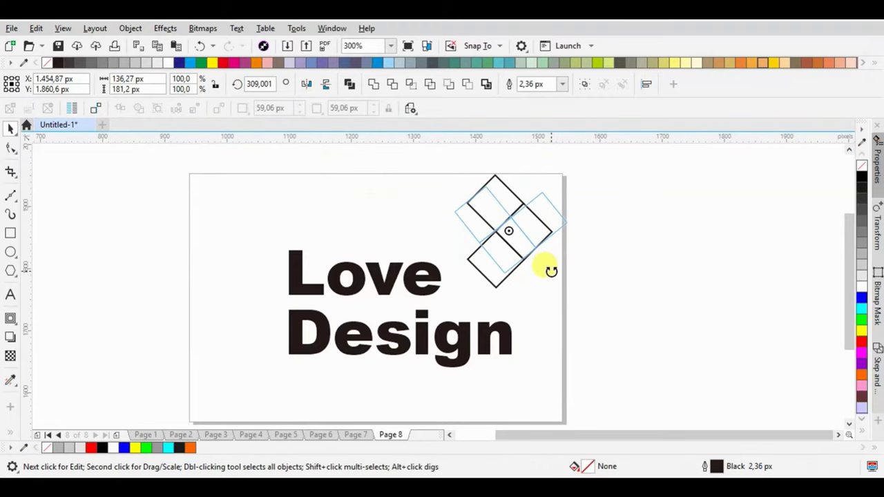
# Step: Fill the heart black with no outline, shrink it, and place it beside Love
pyautogui.click(861, 177)
pyautogui.rightClick(860, 165)
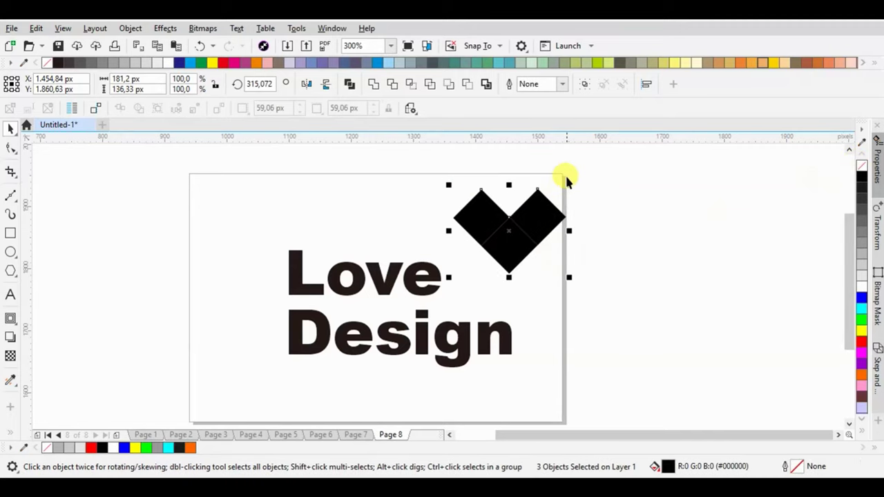
pyautogui.moveTo(561, 189)
pyautogui.mouseDown()
pyautogui.moveTo(530, 217)
pyautogui.moveTo(510, 270)
pyautogui.mouseUp()
pyautogui.moveTo(576, 207); pyautogui.dragTo(241, 392)
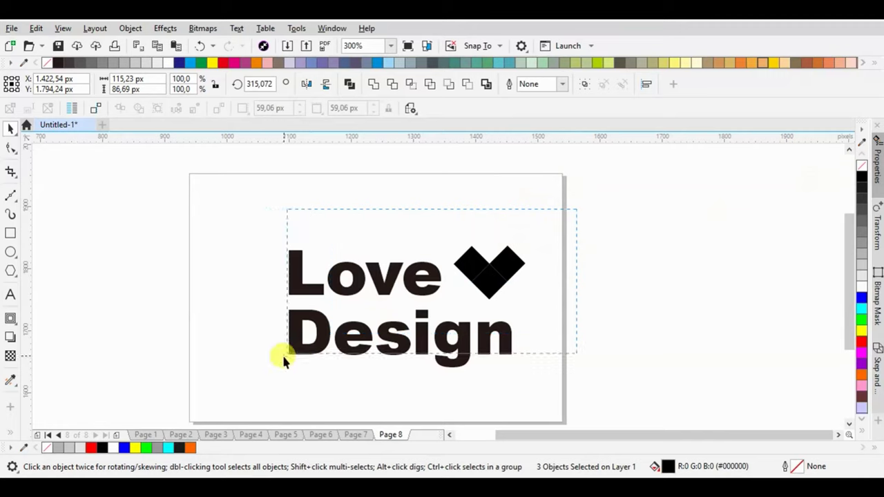
# Step: Weld the text and heart into one curve, scale it down, and select the heart's nodes
pyautogui.click(373, 84)
pyautogui.moveTo(528, 239)
pyautogui.mouseDown()
pyautogui.moveTo(443, 282)
pyautogui.moveTo(424, 283)
pyautogui.mouseUp()
pyautogui.press('F10')
pyautogui.moveTo(477, 254)
pyautogui.mouseDown()
pyautogui.moveTo(417, 314)
pyautogui.moveTo(434, 308)
pyautogui.mouseUp()
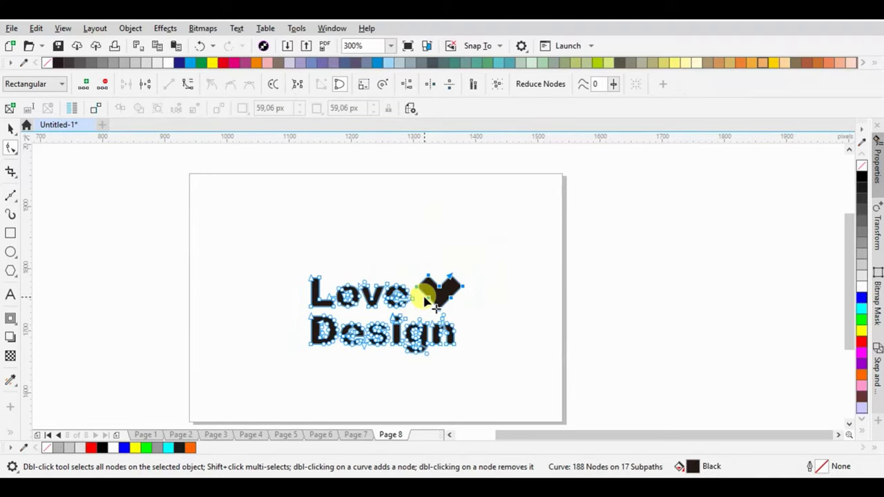
# Step: Cut the heart out of the welded curve, paste it as its own shape, and fill it red
pyautogui.hotkey('ctrl', 'c')
pyautogui.press('Delete')
pyautogui.hotkey('ctrl', 'v')
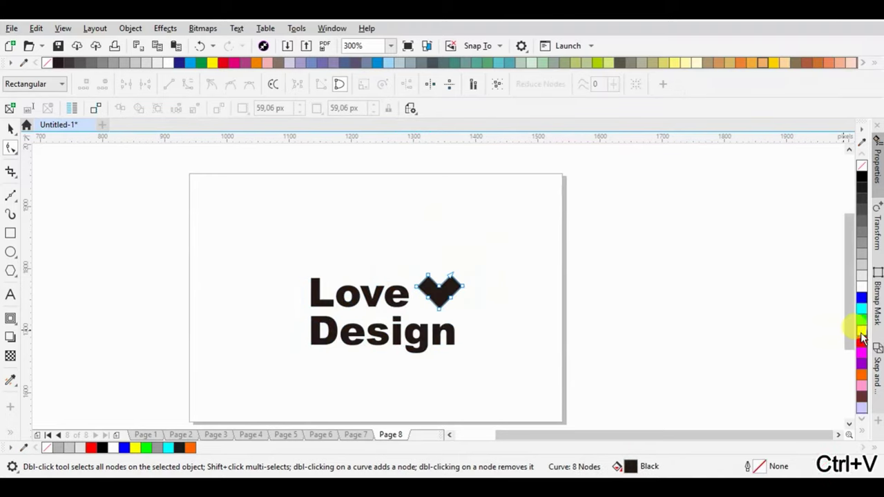
pyautogui.click(861, 341)
pyautogui.click(11, 128)
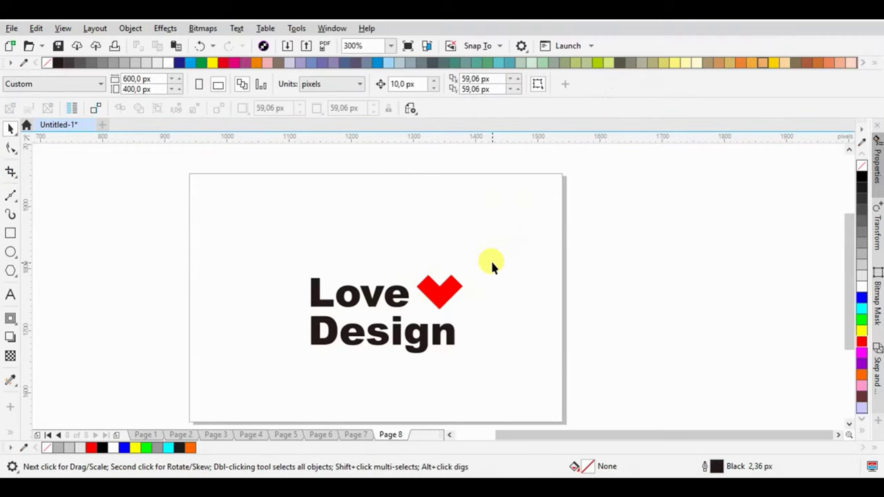
pyautogui.scroll(-2, 493, 260)
# Step: Try an outside contour on the text and heart, then undo it and the move
pyautogui.scroll(2, 486, 287)
pyautogui.moveTo(476, 229); pyautogui.dragTo(264, 341)
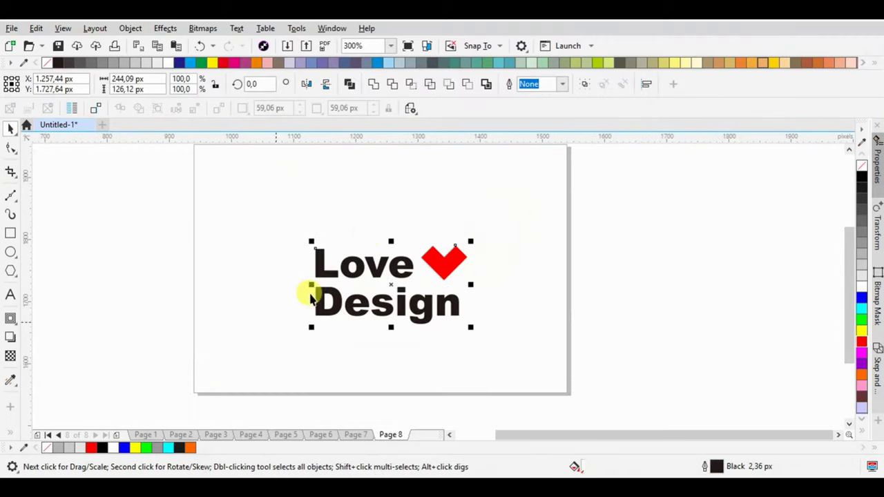
pyautogui.scroll(2, 377, 240)
pyautogui.moveTo(380, 292); pyautogui.dragTo(368, 267)
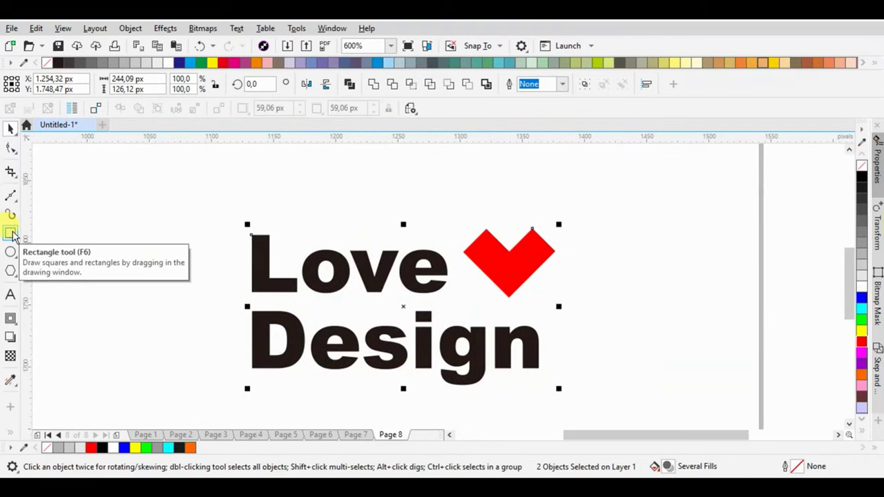
pyautogui.click(10, 319)
pyautogui.moveTo(391, 269); pyautogui.dragTo(435, 205)
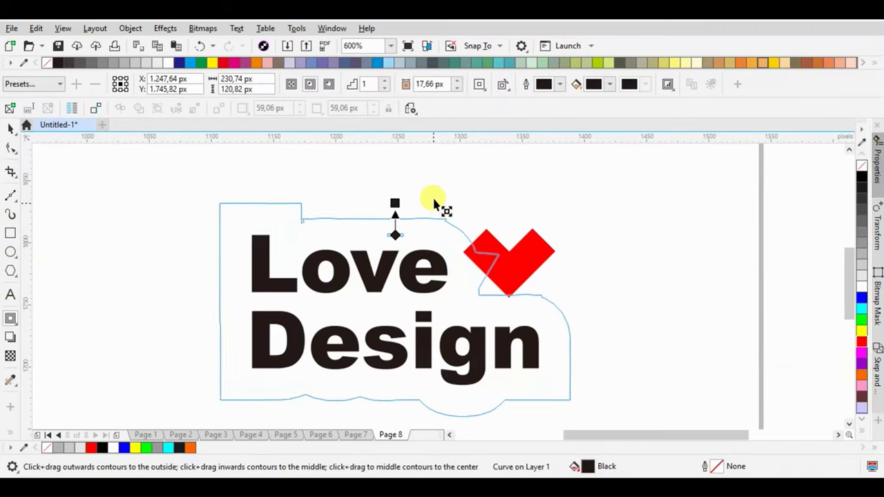
pyautogui.hotkey('ctrl', 'z')
pyautogui.click(10, 129)
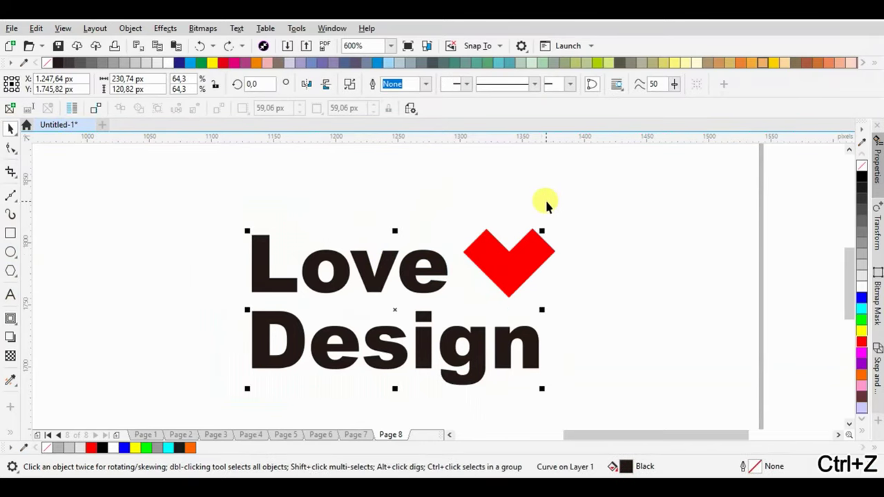
pyautogui.hotkey('ctrl', 'z')
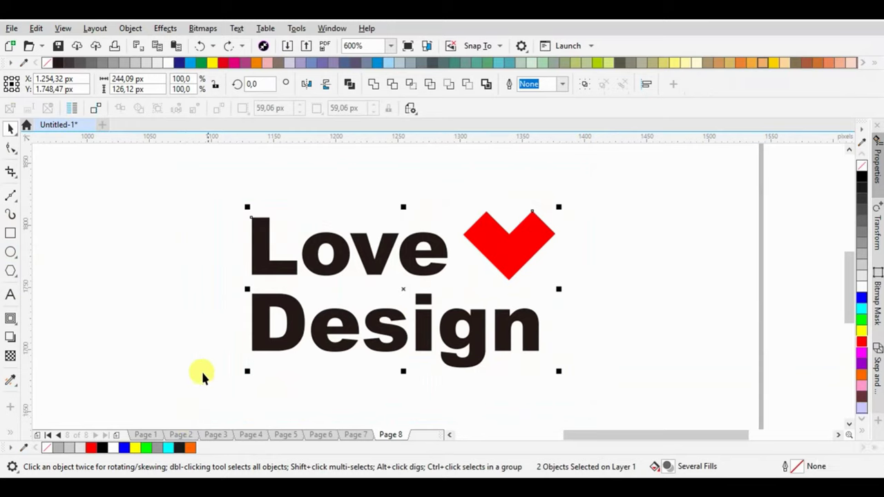
# Step: Group the text and heart and add a 30 px outside contour, then separate it
pyautogui.hotkey('ctrl', 'g')
pyautogui.click(10, 319)
pyautogui.moveTo(275, 220); pyautogui.dragTo(240, 195)
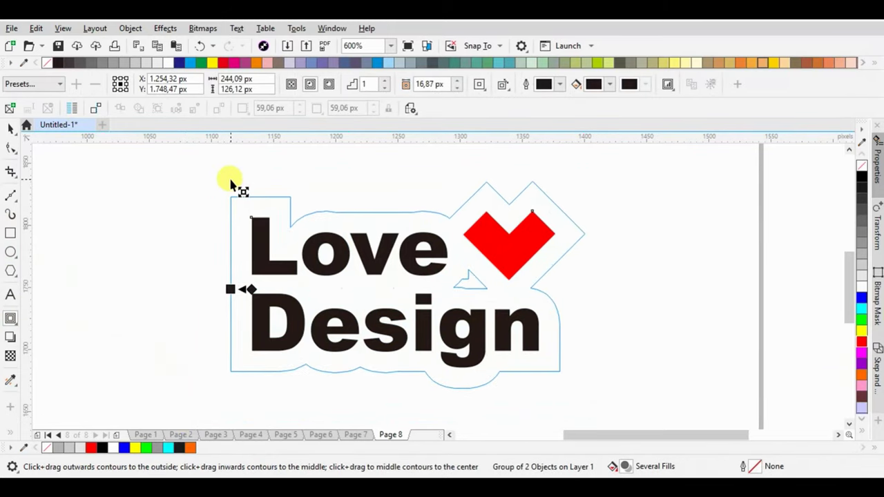
pyautogui.moveTo(240, 196); pyautogui.dragTo(231, 183)
pyautogui.hotkey('ctrl', 'k')
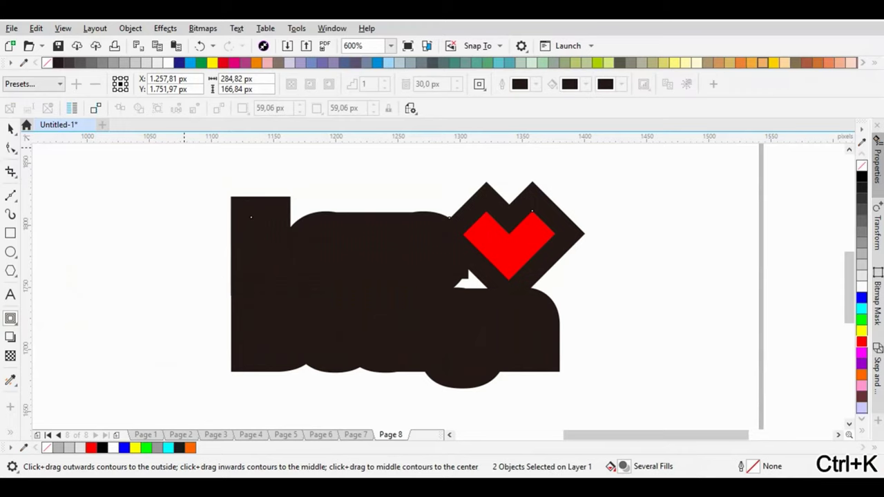
# Step: Break apart, ungroup and combine the contour pieces into one light grey backing shape
pyautogui.click(11, 129)
pyautogui.click(500, 208)
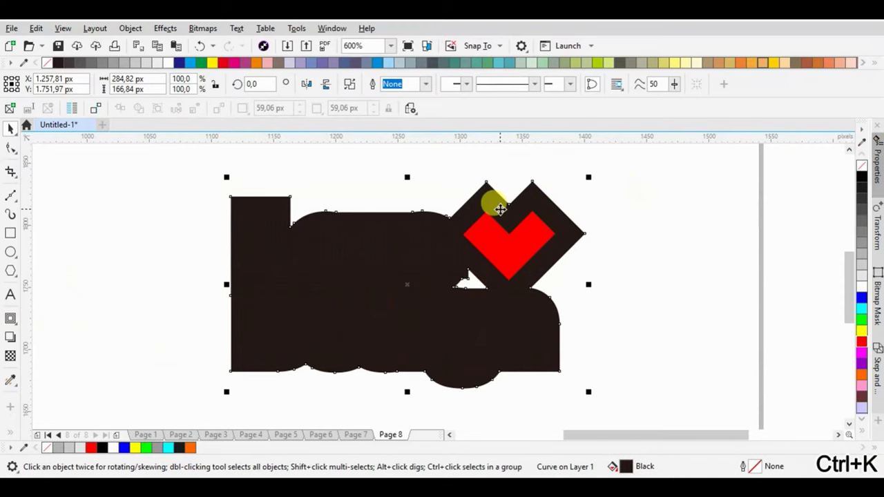
pyautogui.hotkey('ctrl', 'k')
pyautogui.hotkey('ctrl', 'u')
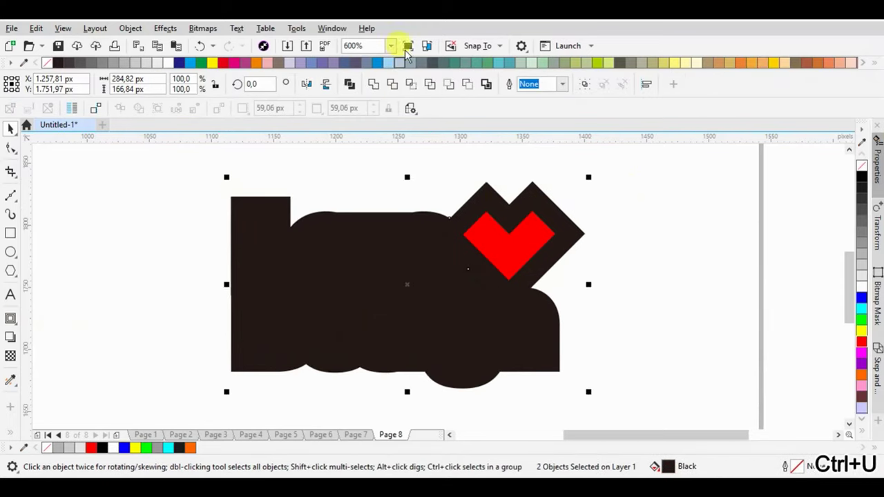
pyautogui.click(373, 84)
pyautogui.click(861, 264)
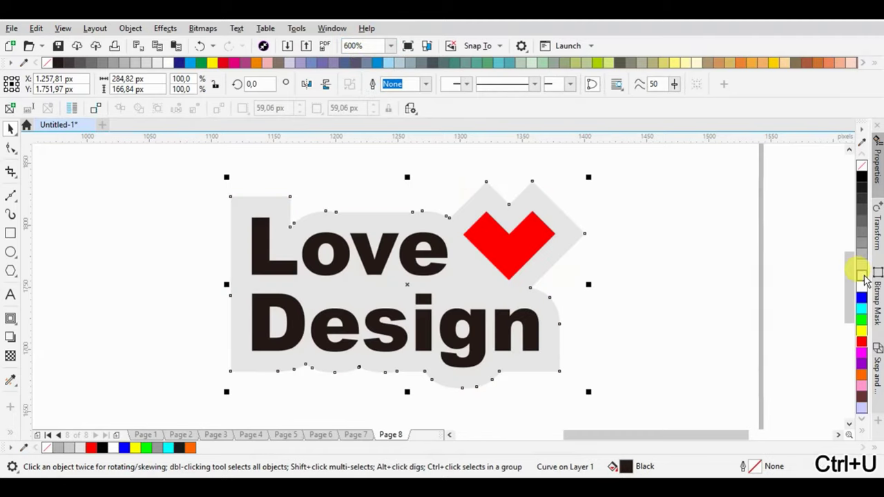
pyautogui.click(690, 252)
pyautogui.click(11, 194)
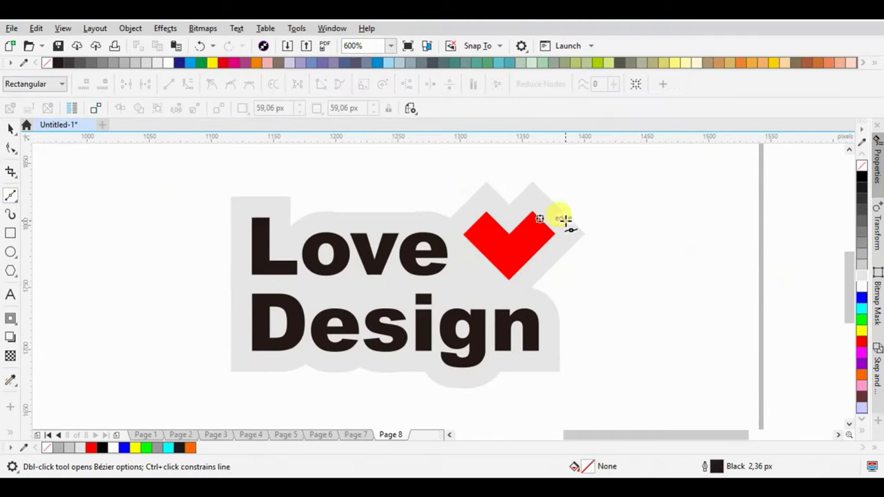
# Step: Draw a white chevron highlight with no outline on the red heart
pyautogui.scroll(2, 549, 231)
pyautogui.click(469, 210)
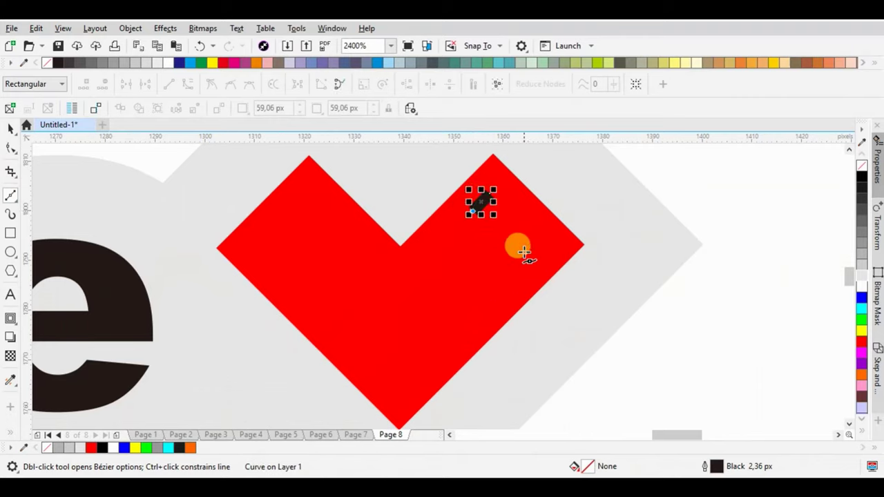
pyautogui.click(525, 253)
pyautogui.click(445, 364)
pyautogui.click(552, 253)
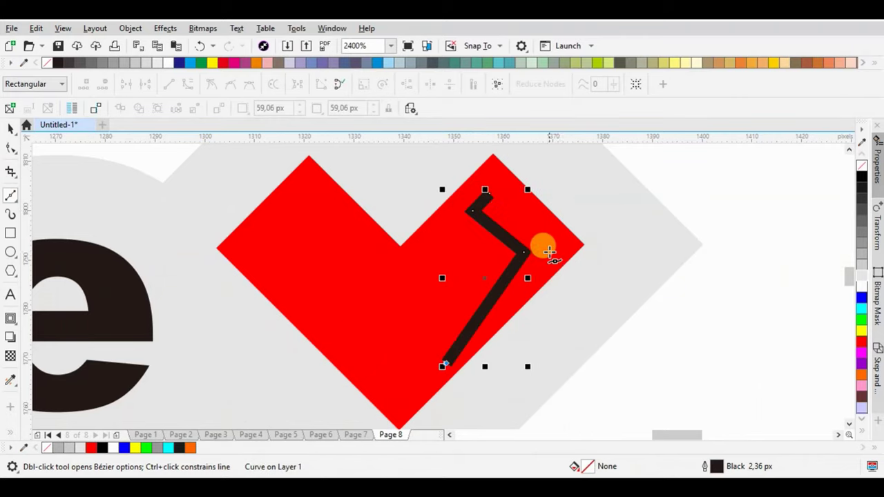
pyautogui.click(496, 190)
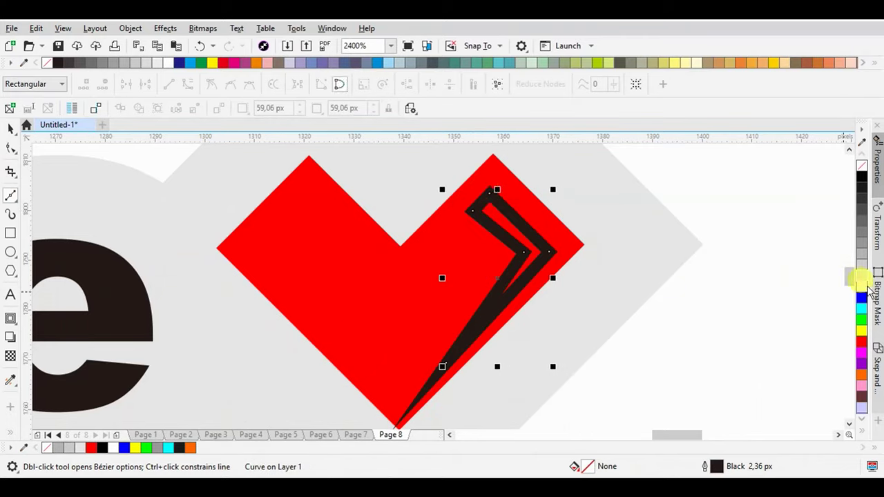
pyautogui.click(862, 283)
pyautogui.rightClick(860, 165)
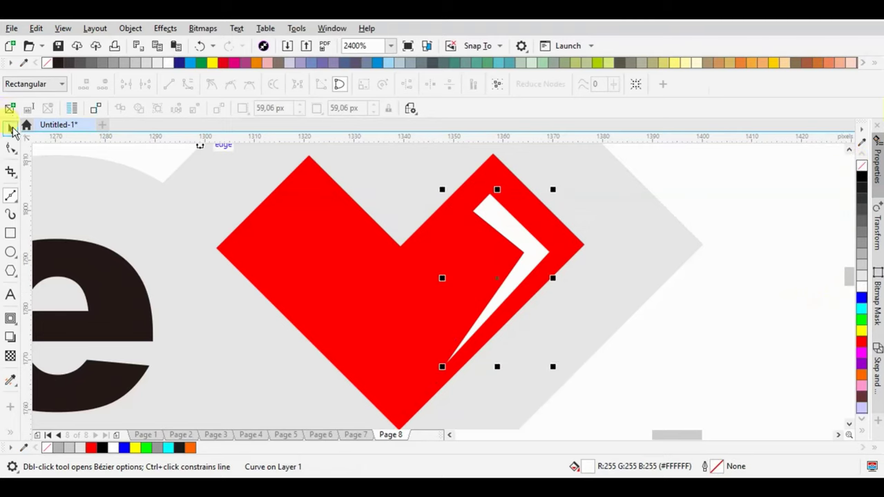
# Step: Group the heart together with its white highlight
pyautogui.click(11, 128)
pyautogui.scroll(-1, 479, 233)
pyautogui.keyDown('shift'); pyautogui.click(405, 245); pyautogui.keyUp('shift')
pyautogui.rightClick(404, 242)
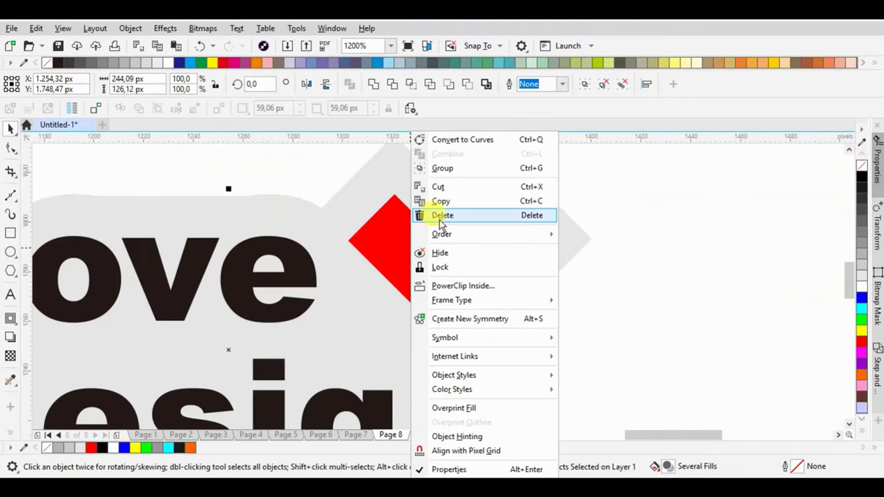
pyautogui.click(447, 173)
# Step: Fill the sticker's contour backing shape white
pyautogui.scroll(-1, 546, 233)
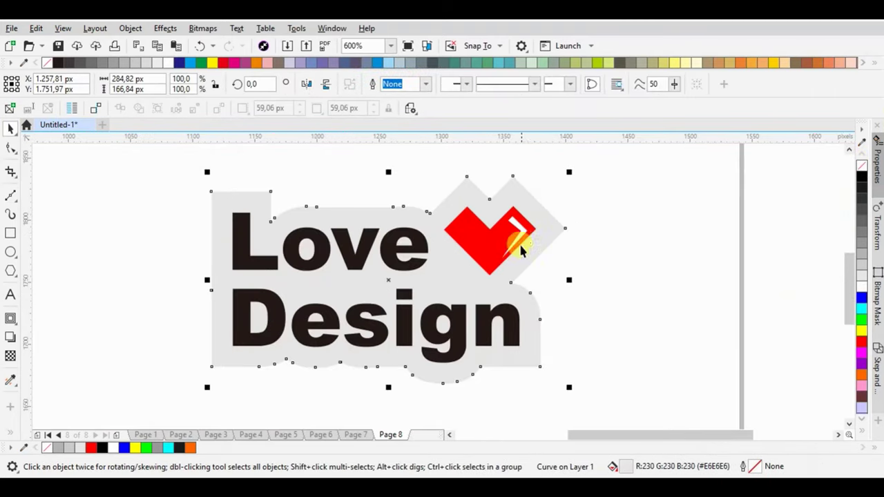
pyautogui.scroll(-1, 521, 252)
pyautogui.click(862, 284)
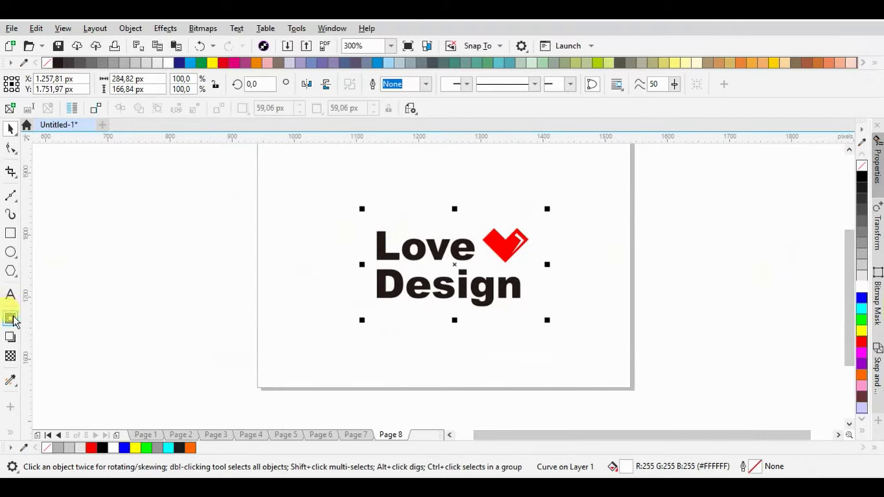
pyautogui.click(10, 337)
# Step: Apply the Small Glow shadow preset to the sticker at opacity 26 and feathering 10
pyautogui.click(42, 83)
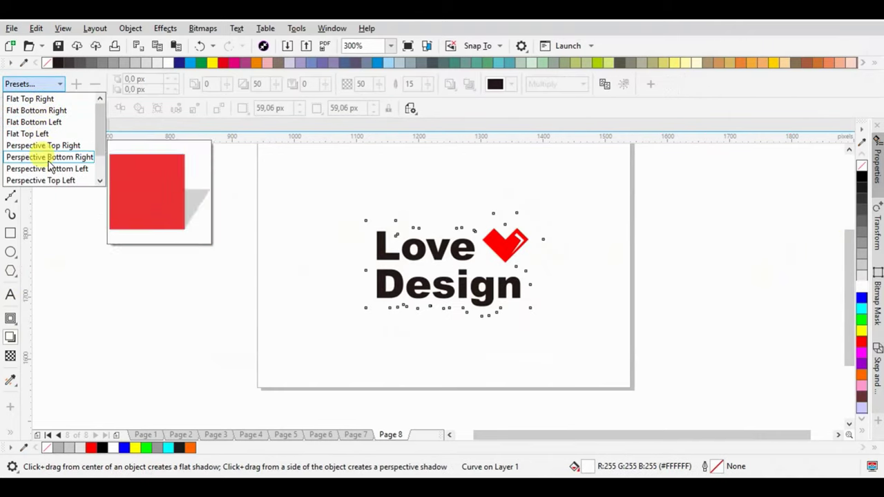
pyautogui.scroll(-1, 100, 164)
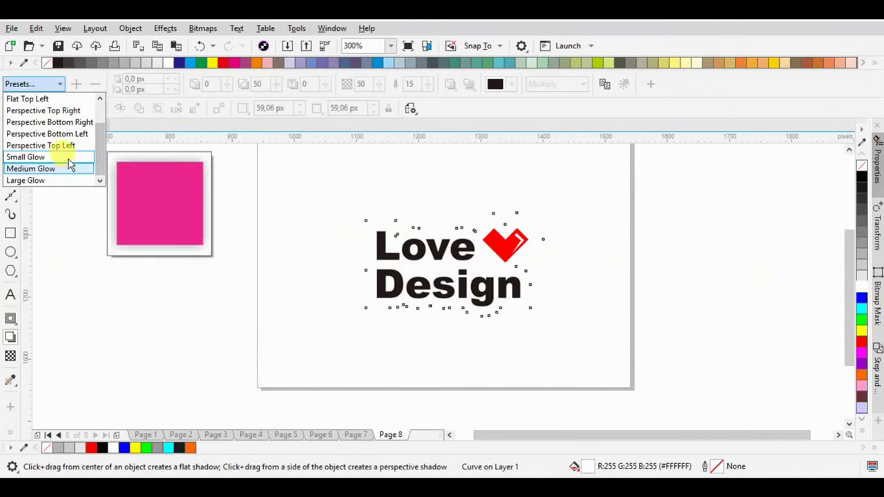
pyautogui.click(69, 157)
pyautogui.scroll(1, 558, 263)
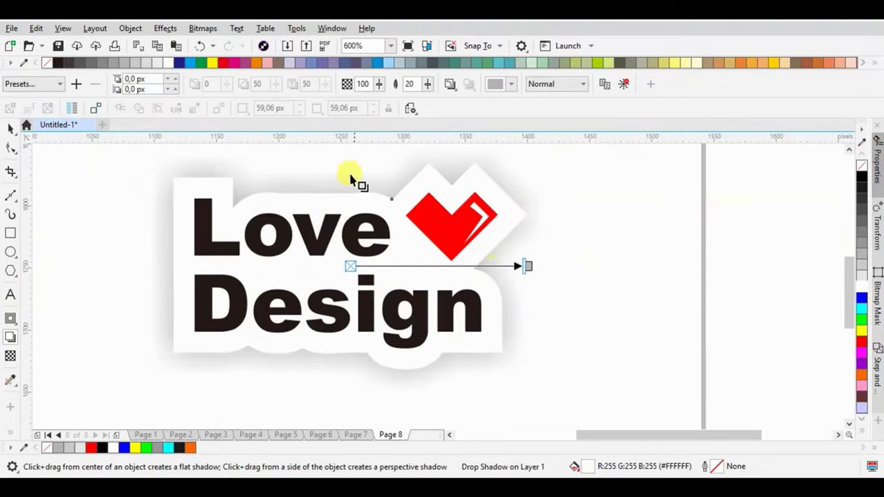
pyautogui.moveTo(338, 98); pyautogui.dragTo(340, 100)
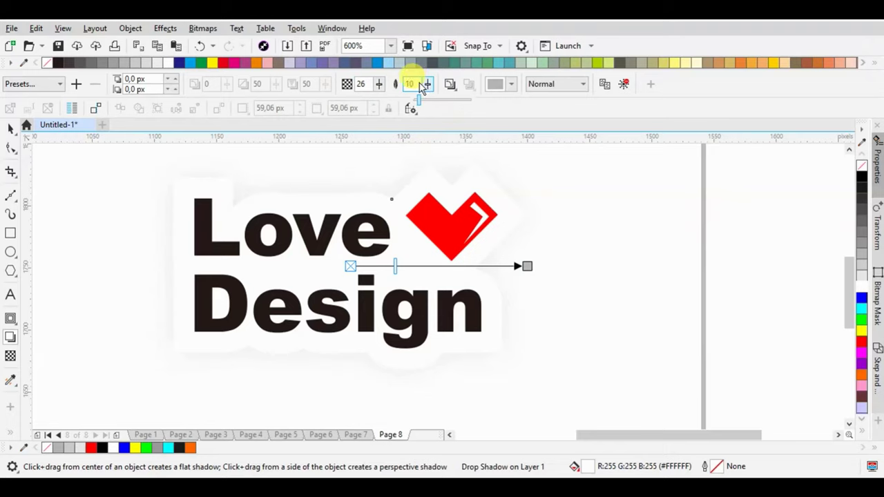
pyautogui.click(10, 128)
pyautogui.doubleClick(11, 234)
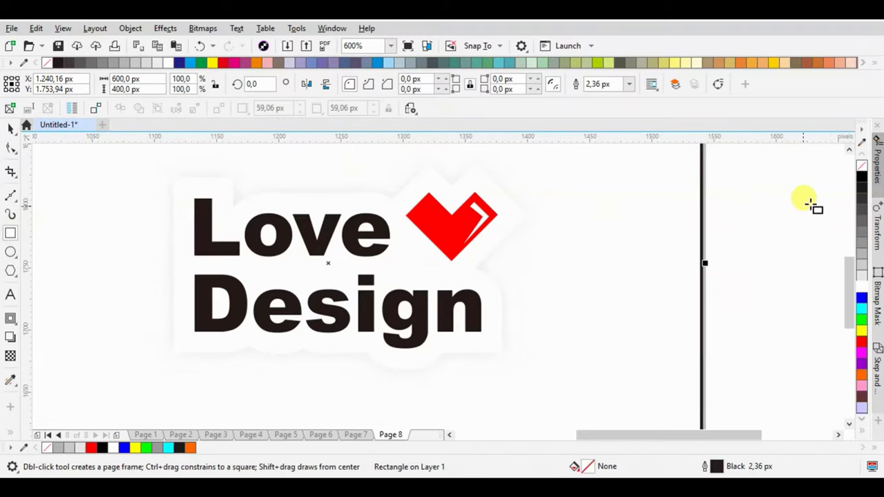
# Step: Fill the page-sized rectangle pink (C:0 M:81 Y:0 K:0) with no outline
pyautogui.click(862, 180)
pyautogui.rightClick(860, 166)
pyautogui.scroll(-2, 579, 246)
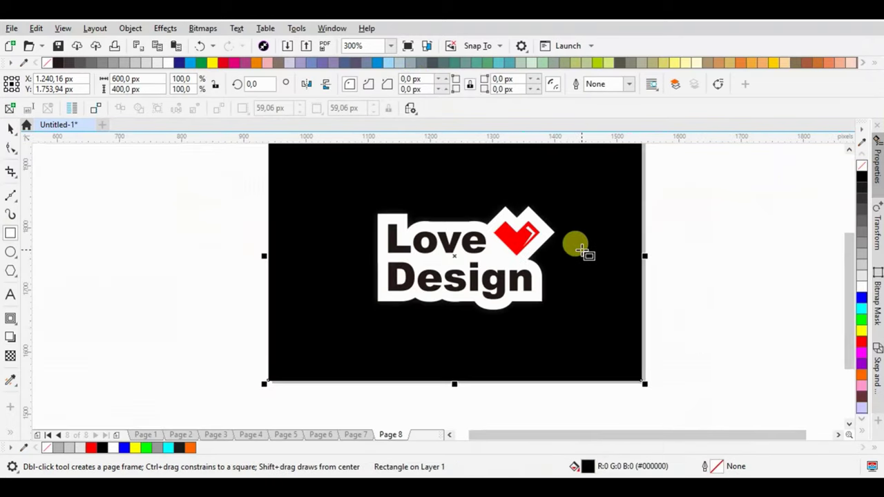
pyautogui.click(11, 129)
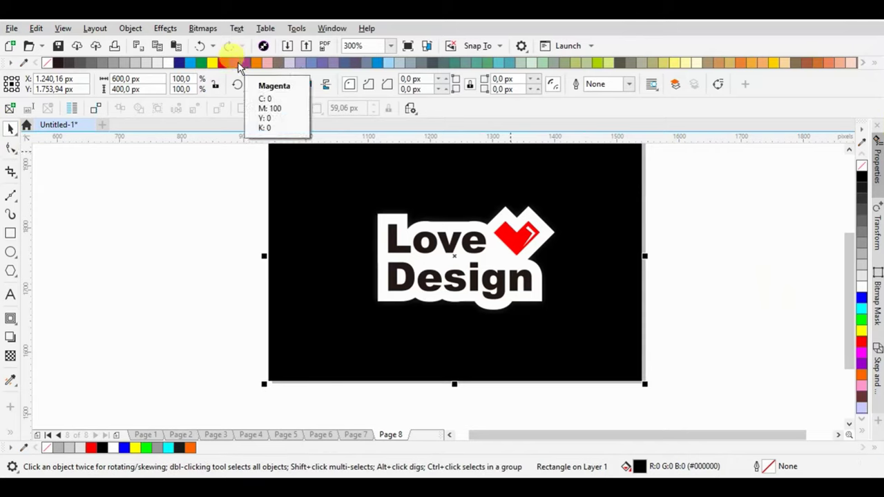
pyautogui.click(238, 61)
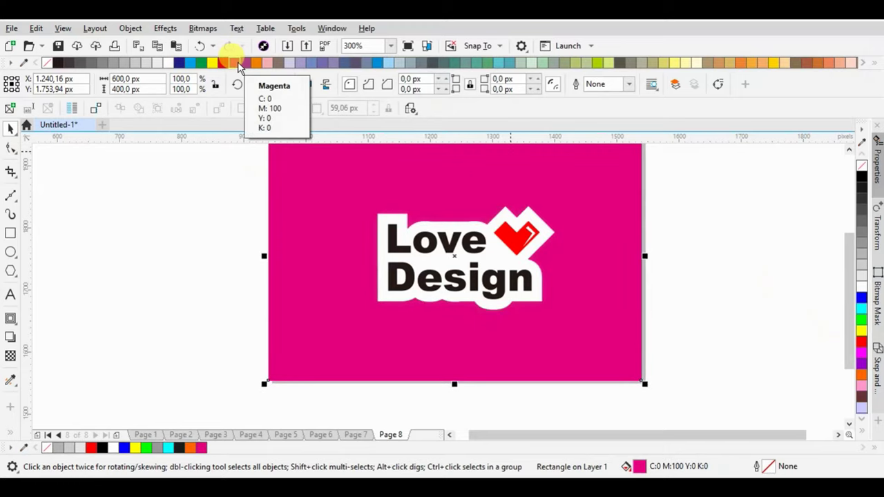
pyautogui.keyDown('ctrl'); pyautogui.click(861, 285); pyautogui.keyUp('ctrl')
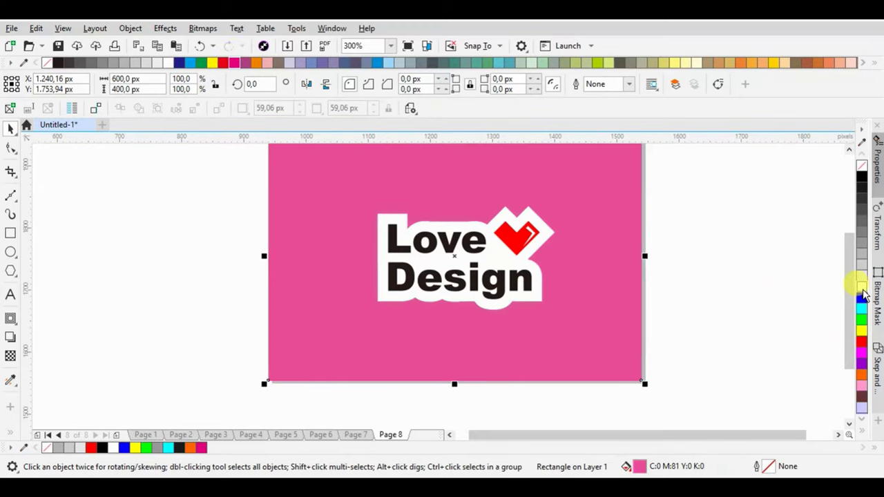
pyautogui.keyDown('ctrl'); pyautogui.click(862, 286); pyautogui.keyUp('ctrl')
pyautogui.click(704, 189)
pyautogui.click(474, 254)
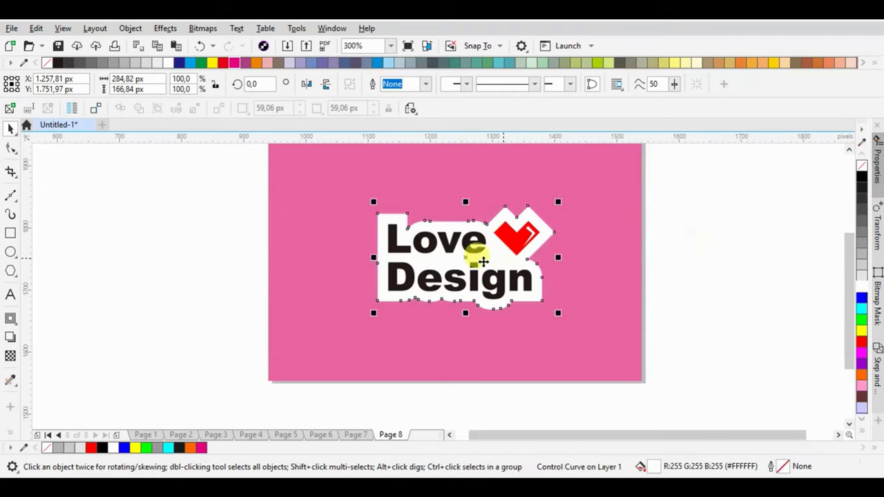
# Step: Make the sticker's shadow black with opacity 33 and feathering 11
pyautogui.click(11, 339)
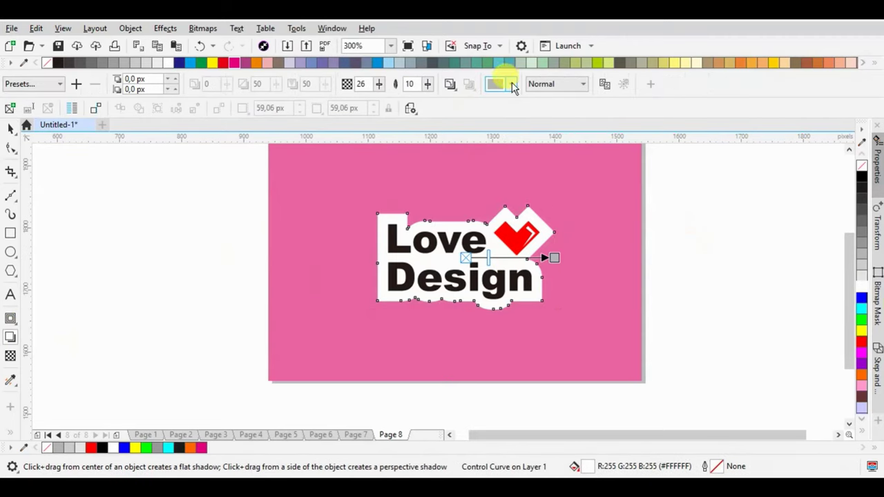
pyautogui.click(507, 88)
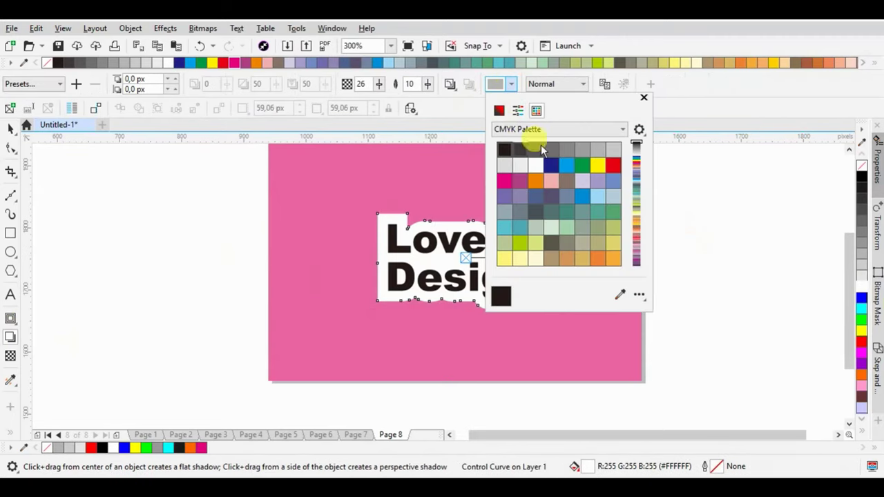
pyautogui.click(504, 149)
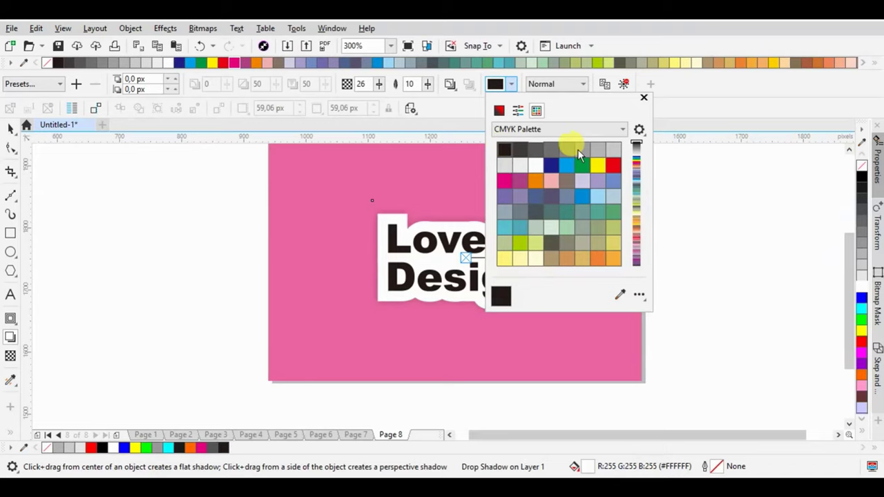
pyautogui.click(643, 97)
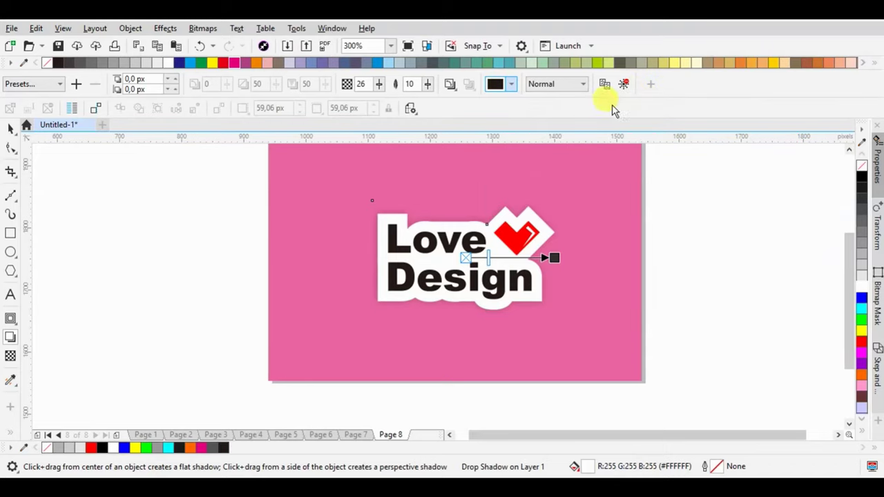
pyautogui.scroll(2, 465, 237)
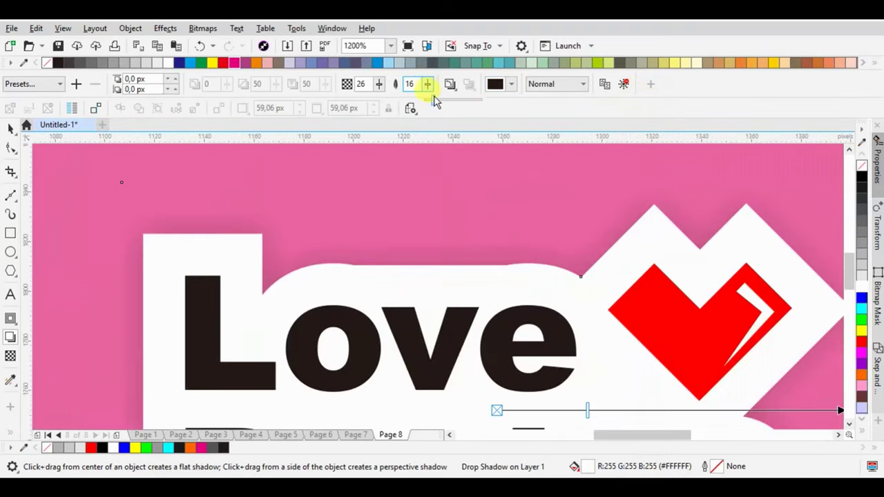
pyautogui.moveTo(399, 95); pyautogui.dragTo(385, 90)
pyautogui.click(377, 85)
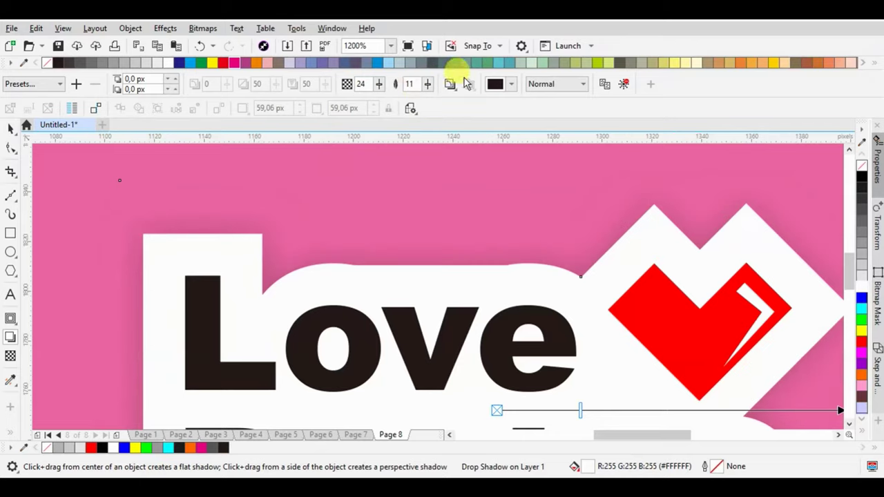
pyautogui.moveTo(378, 85); pyautogui.dragTo(381, 102)
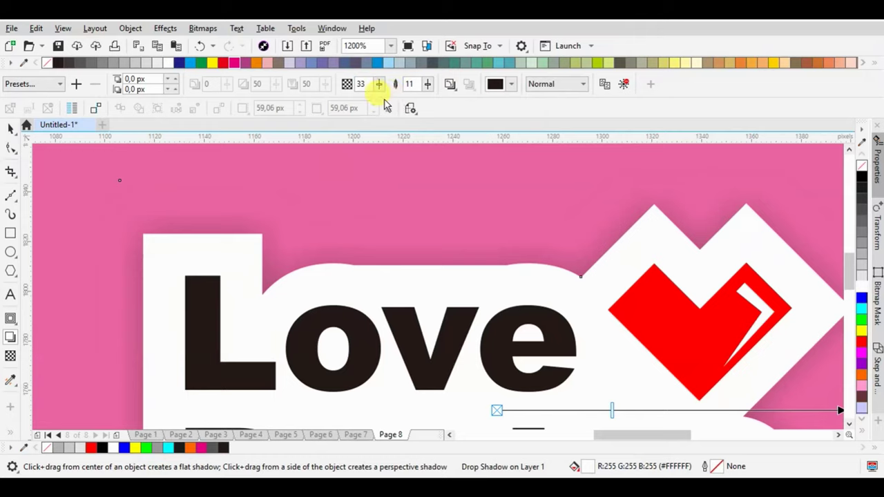
# Step: Select all three logo parts and drag a copy slightly offset from the original
pyautogui.scroll(-1, 410, 217)
pyautogui.scroll(-1, 410, 217)
pyautogui.click(10, 129)
pyautogui.moveTo(134, 205); pyautogui.dragTo(580, 364)
pyautogui.moveTo(483, 253); pyautogui.dragTo(469, 261)
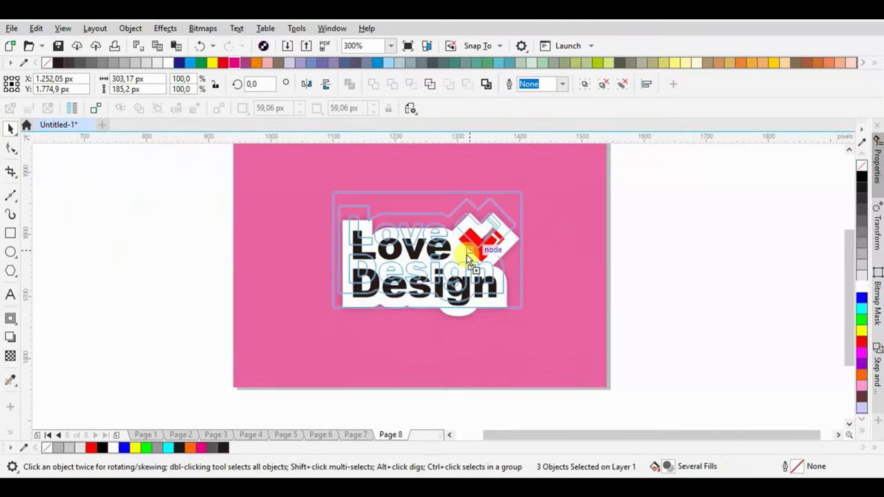
# Step: Tilt the copied sticker about 7.6° counter-clockwise, settle it over the original, and deselect
pyautogui.click(467, 259)
pyautogui.moveTo(524, 309); pyautogui.dragTo(508, 299)
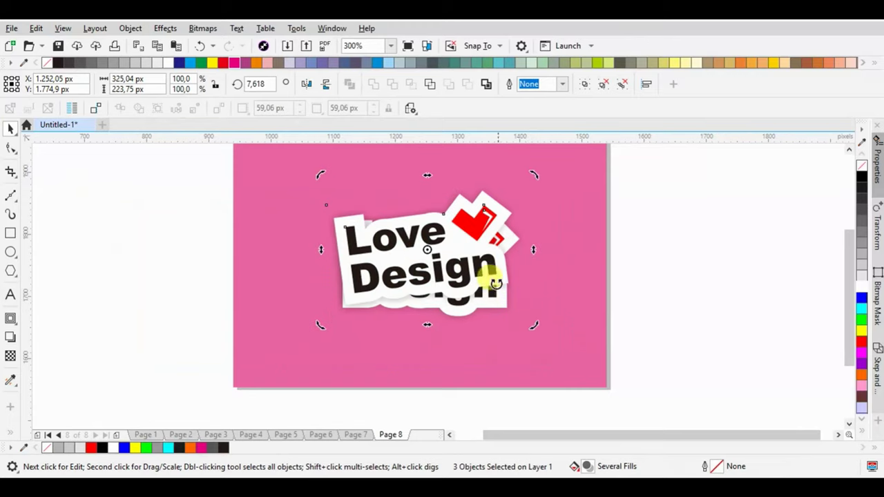
pyautogui.scroll(1, 460, 232)
pyautogui.moveTo(460, 232)
pyautogui.mouseDown()
pyautogui.moveTo(437, 250)
pyautogui.moveTo(438, 237)
pyautogui.mouseUp()
pyautogui.scroll(-1, 437, 237)
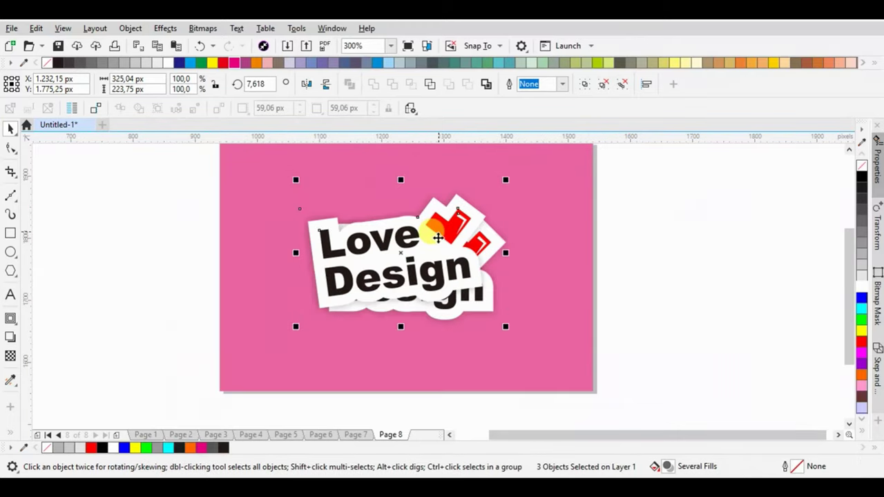
pyautogui.moveTo(437, 236); pyautogui.dragTo(451, 249)
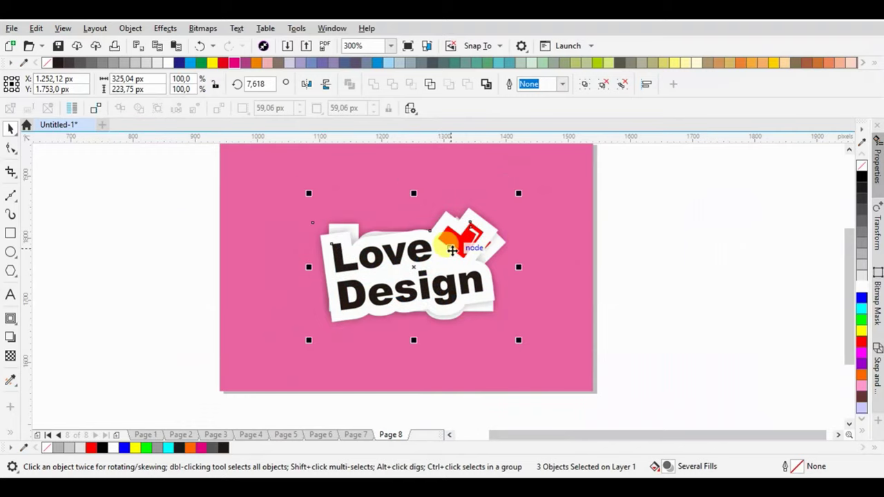
pyautogui.scroll(1, 452, 250)
pyautogui.moveTo(441, 285)
pyautogui.mouseDown()
pyautogui.moveTo(440, 266)
pyautogui.moveTo(448, 278)
pyautogui.moveTo(428, 280)
pyautogui.mouseUp()
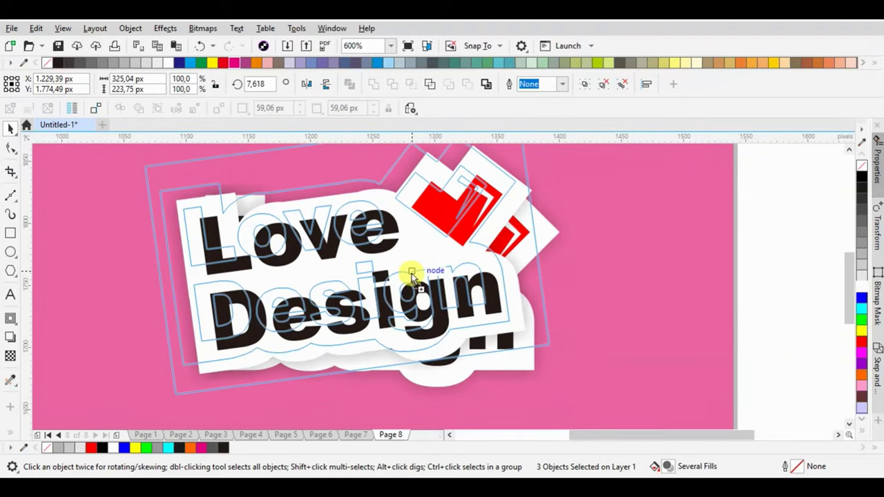
pyautogui.moveTo(425, 279); pyautogui.dragTo(419, 271)
pyautogui.press('F3')
pyautogui.click(621, 255)
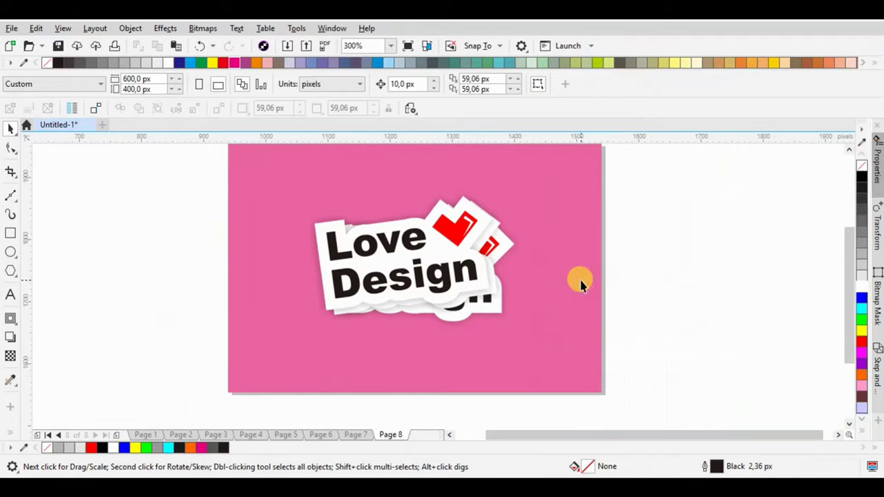